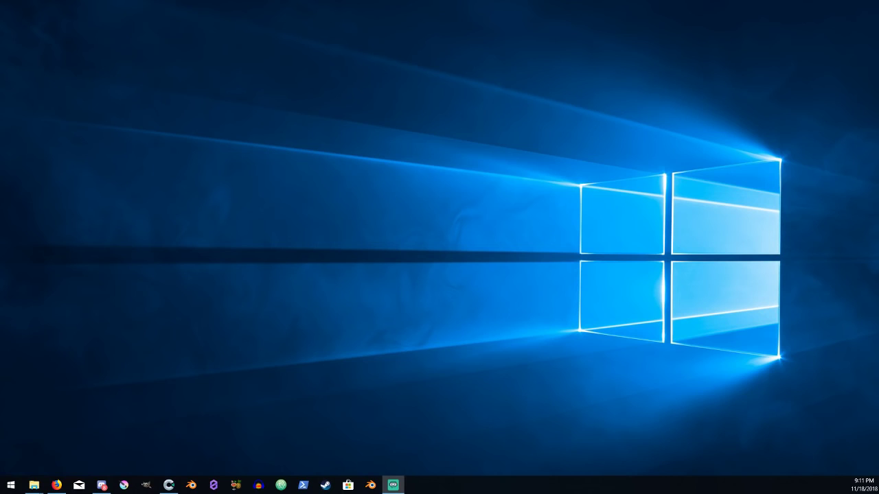
- Bring the AzumiGame project back up and show its Game Events event sheet
key("alt+Tab")
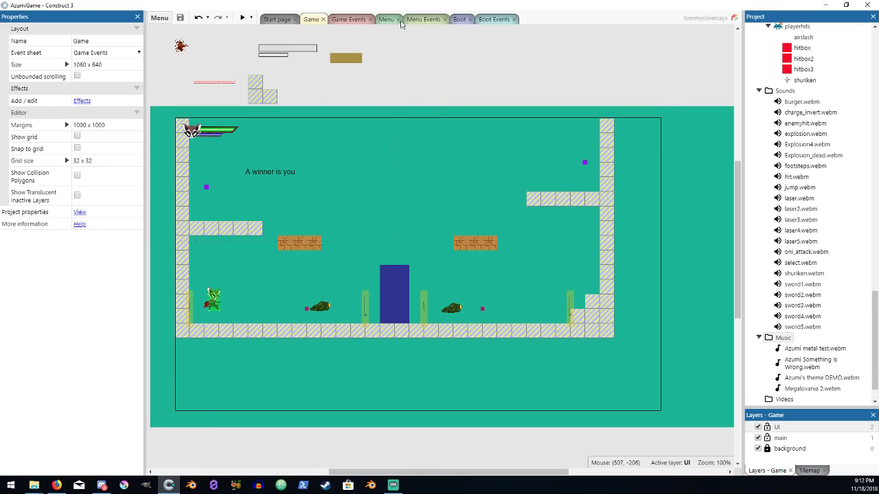
left_click(353, 21)
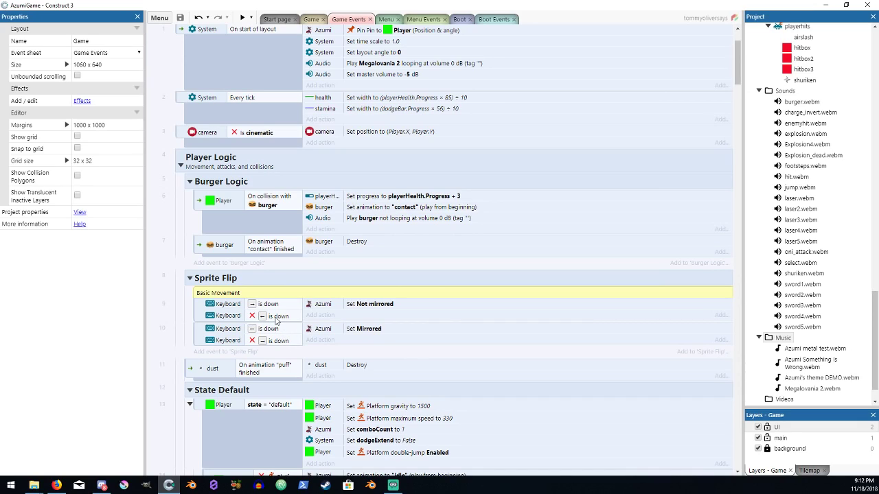
- Review the Sprite Flip keyboard conditions in events 9 and 10 of Game Events
left_click(275, 317)
key("Down")
key("Down")
left_click(270, 307)
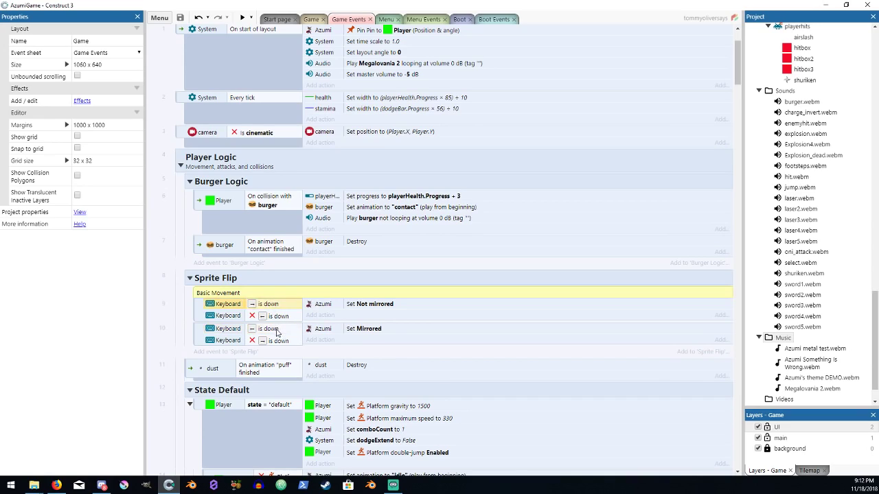
left_click(277, 330)
left_click(273, 308)
left_click(275, 332)
left_click(276, 309)
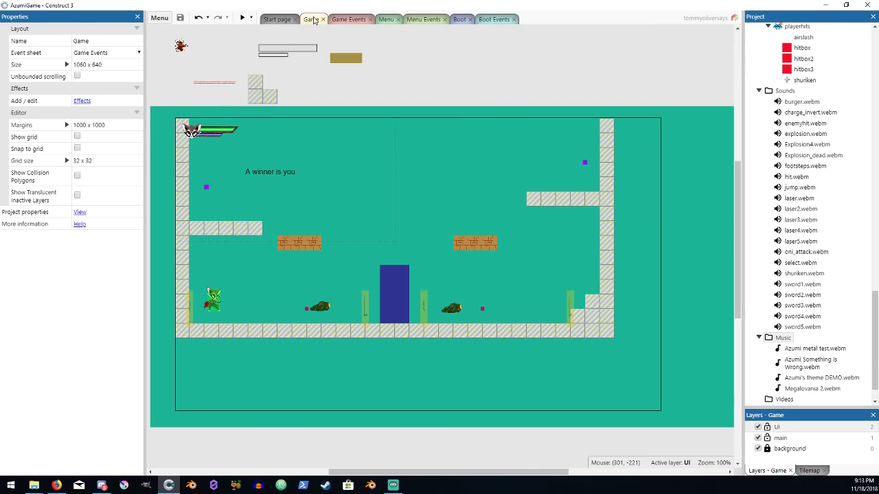
- On the Game layout, pan to the off-canvas enemy sprites and select the brute (max speed 100, jump strength 650)
left_click(314, 19)
middle_click_drag(295, 195, 529, 158)
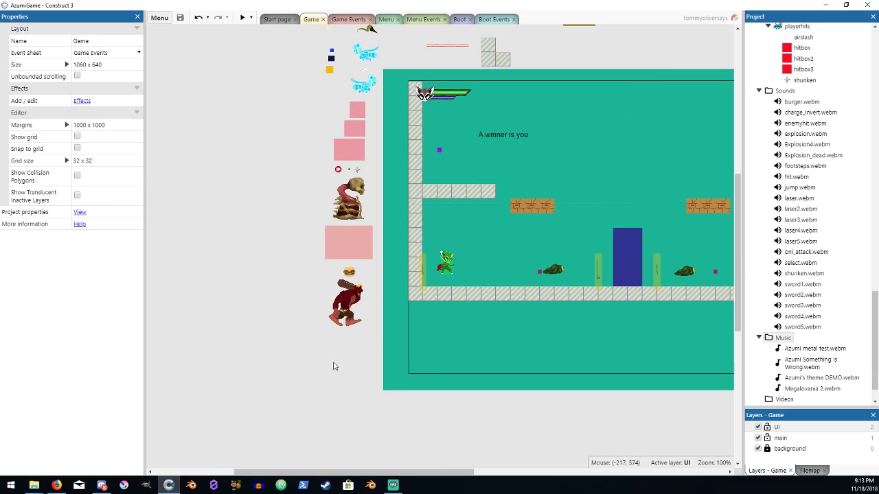
middle_click_drag(365, 273, 299, 278)
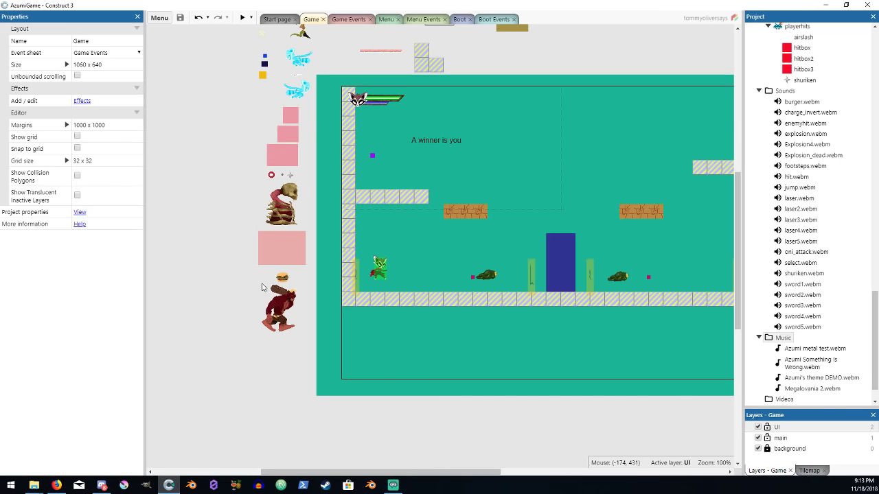
left_click(285, 302)
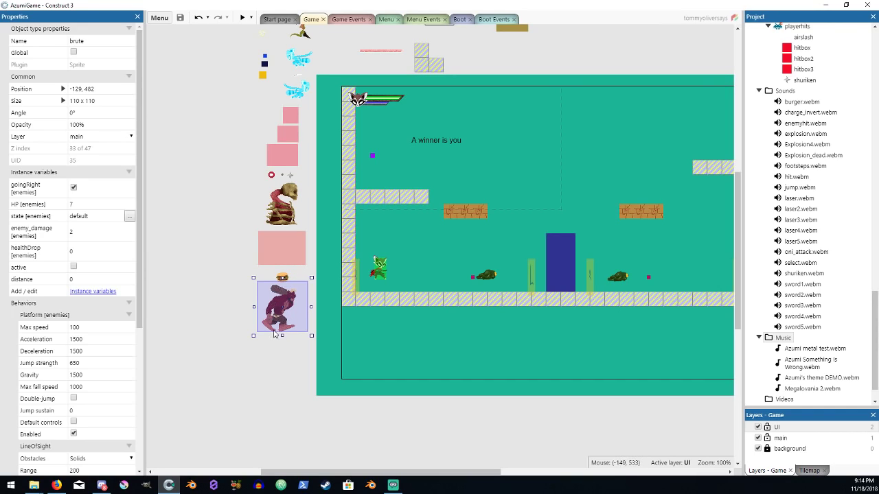
- Select the enemySpawn1 marker at 287, 418 to show its properties
left_click(472, 277)
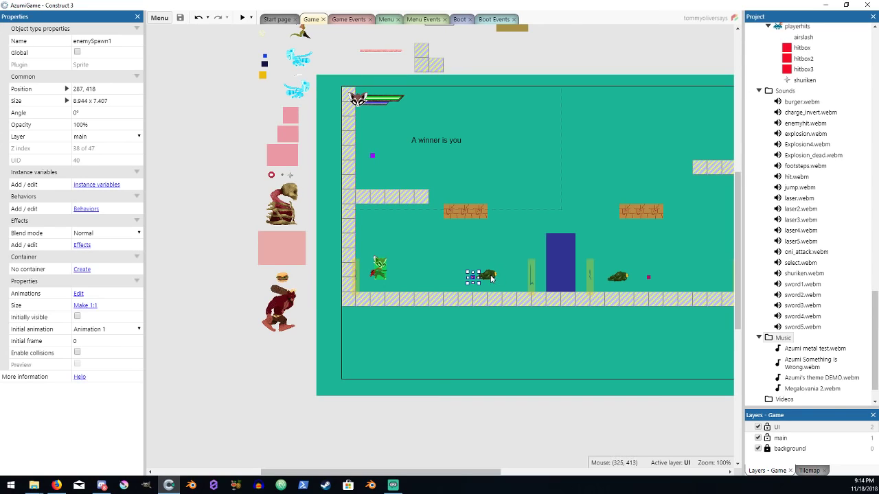
middle_click_drag(447, 157, 335, 215)
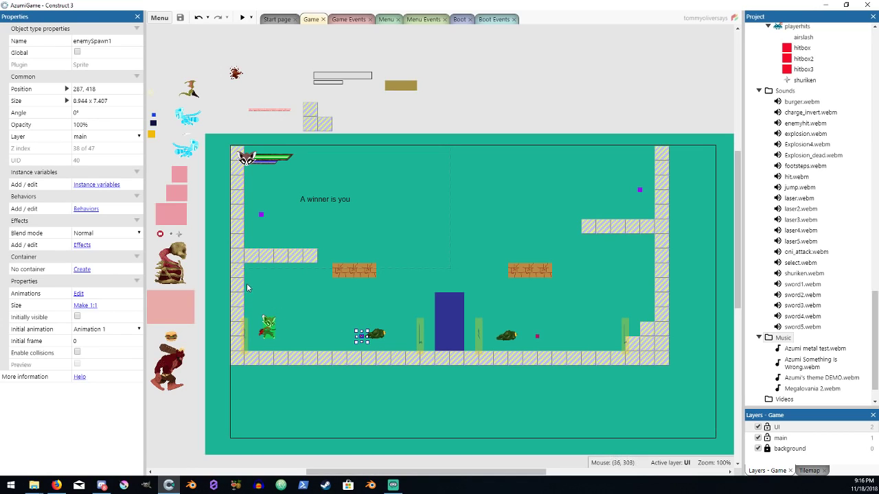
- In Game Events, find the State Wall action that disables double-jump
left_click(351, 19)
scroll(294, 205, "down", 3)
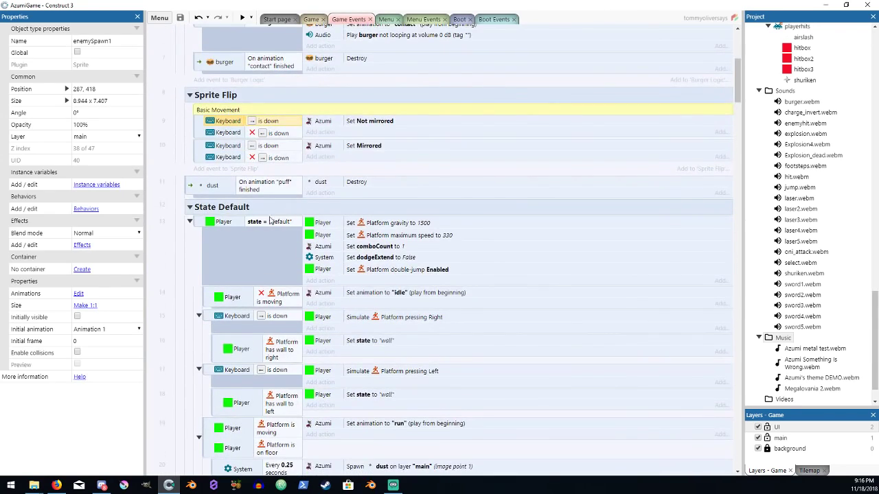
scroll(269, 222, "down", 1)
scroll(245, 274, "down", 10)
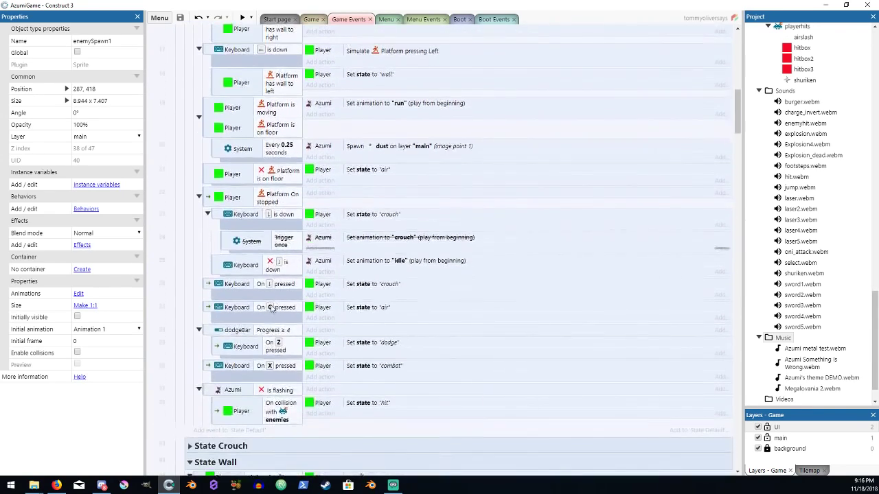
scroll(289, 252, "down", 1)
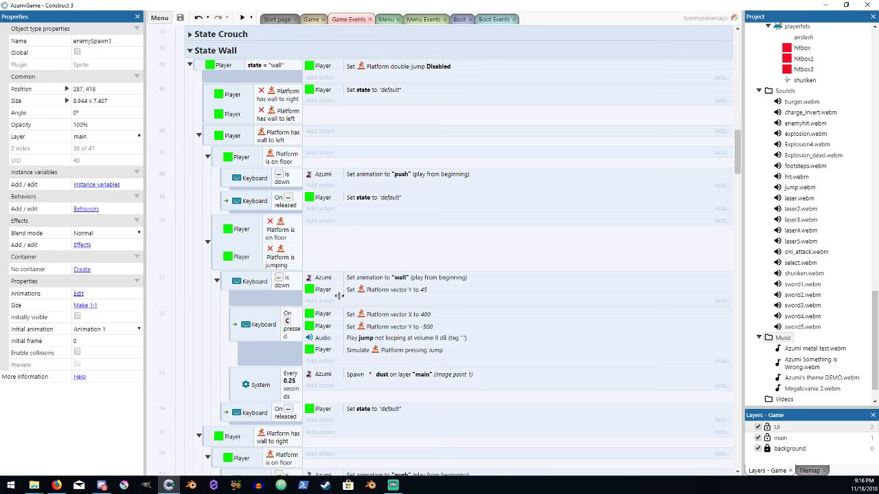
scroll(350, 289, "down", 2)
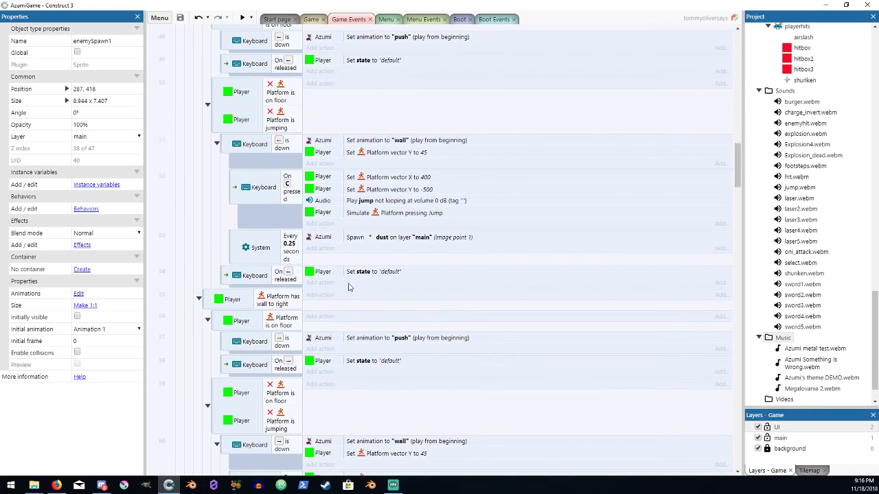
scroll(350, 289, "up", 2)
scroll(355, 282, "up", 1)
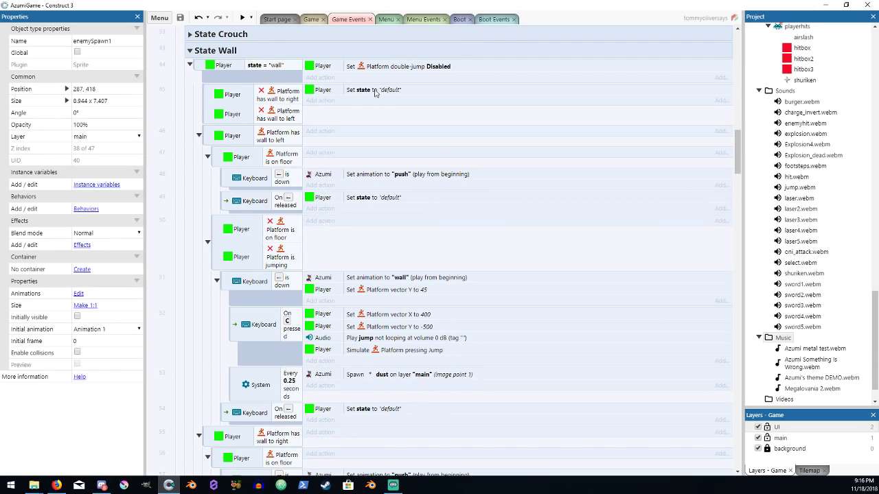
left_click(401, 69)
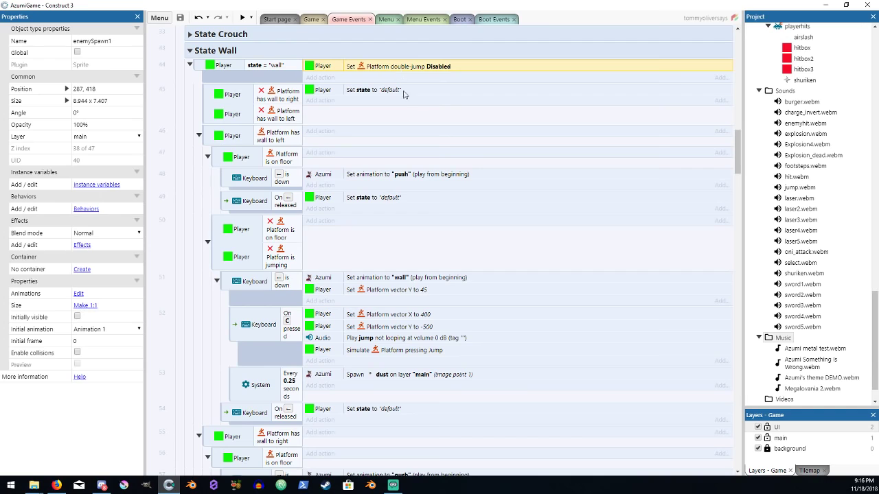
- Select the State Default action that sets gravity 1500 and re-enables double-jump
scroll(378, 151, "up", 8)
scroll(247, 172, "up", 5)
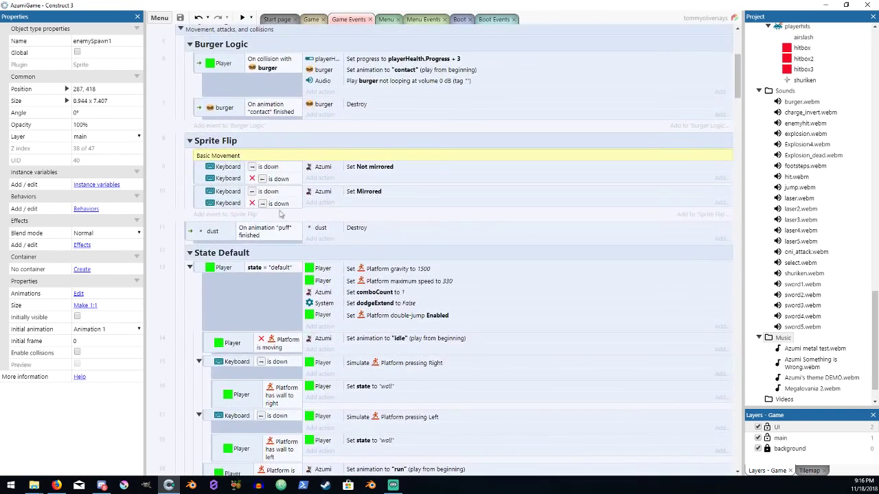
left_click(440, 318)
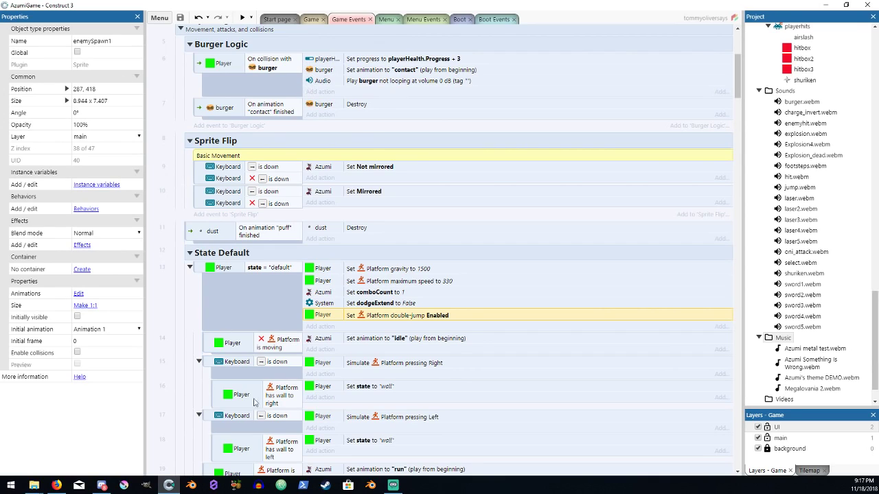
- On the Game layout, zoom to about 673% on the raccoon portrait and green and blue health bars
left_click(311, 20)
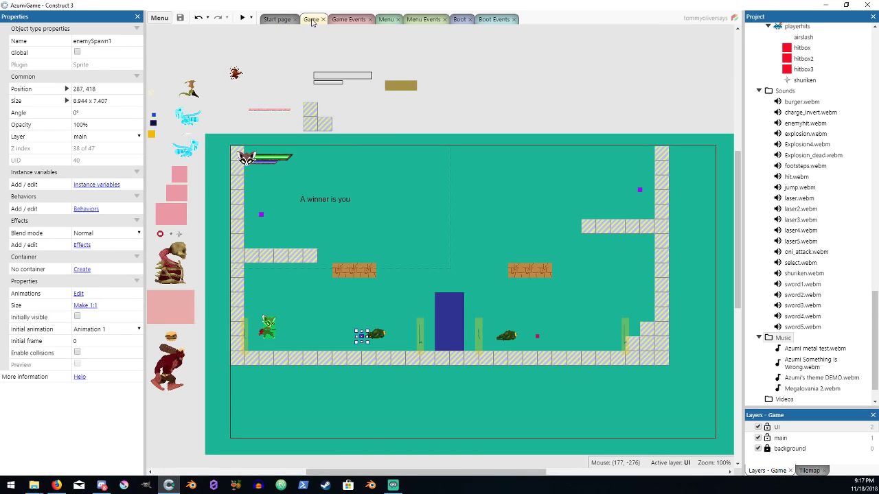
scroll(261, 167, "up", 7, "ctrl")
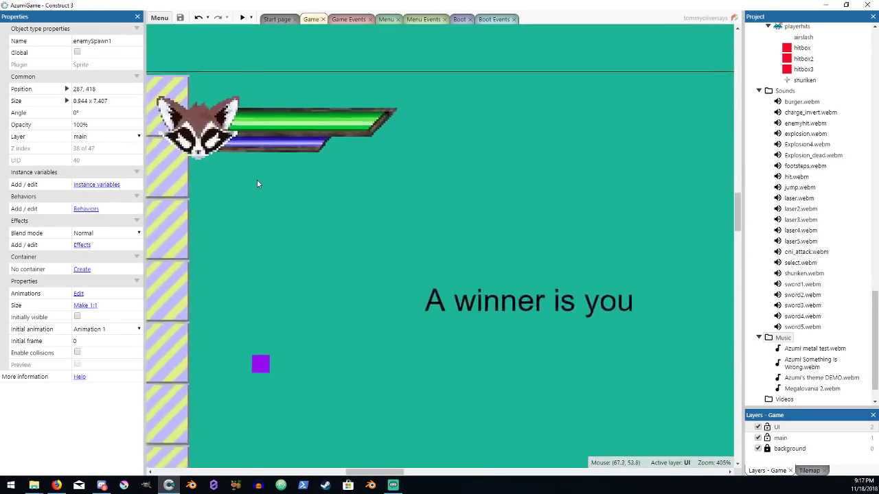
scroll(257, 180, "up", 4, "ctrl")
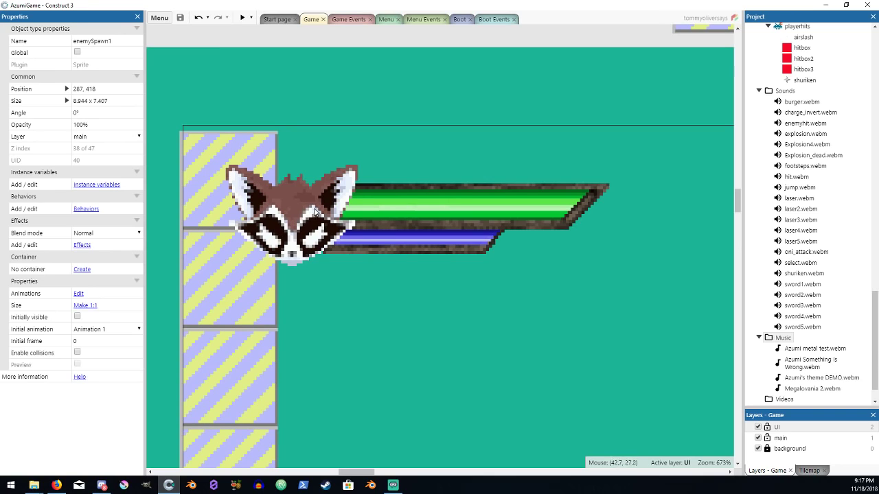
scroll(310, 202, "down", 4)
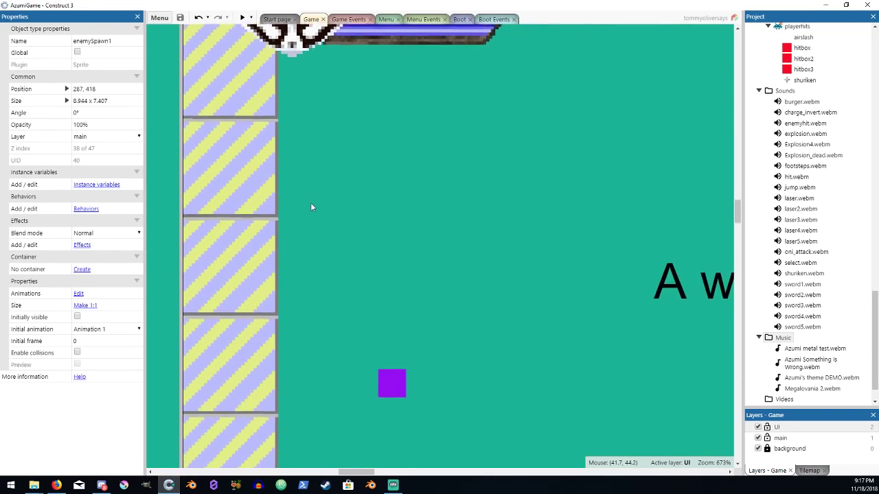
scroll(311, 205, "up", 3)
scroll(309, 203, "up", 1)
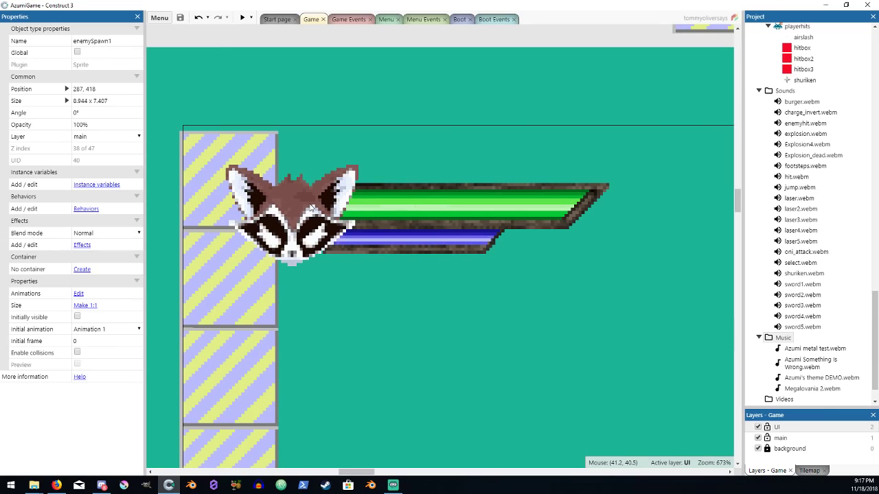
- Deselect everything, zoom out to about 111% and pan so the whole level is framed
left_click(331, 96)
scroll(325, 168, "down", 10, "ctrl")
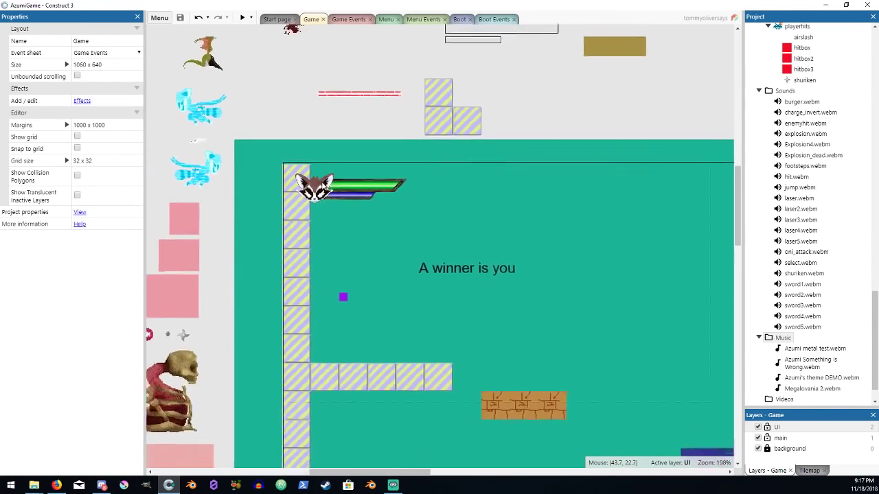
scroll(419, 186, "down", 1, "ctrl")
middle_click_drag(419, 186, 334, 203)
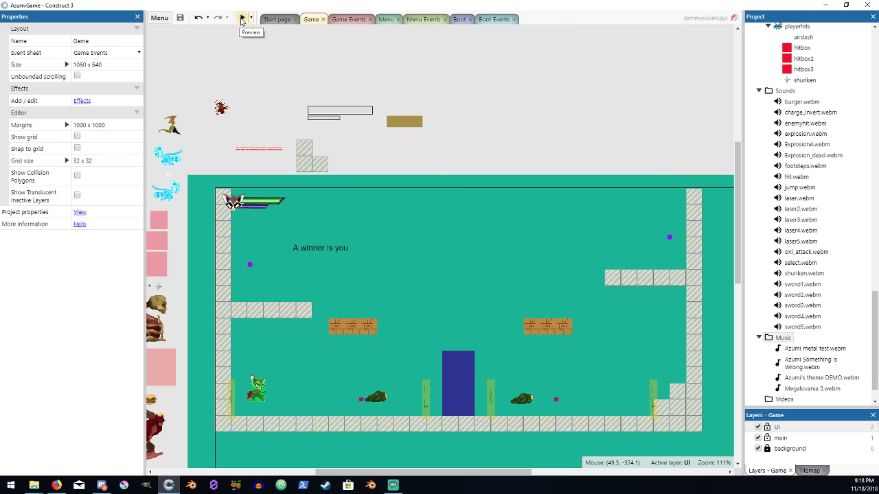
- Launch a game preview and fit its window fully on screen
left_click(251, 19)
left_click(259, 59)
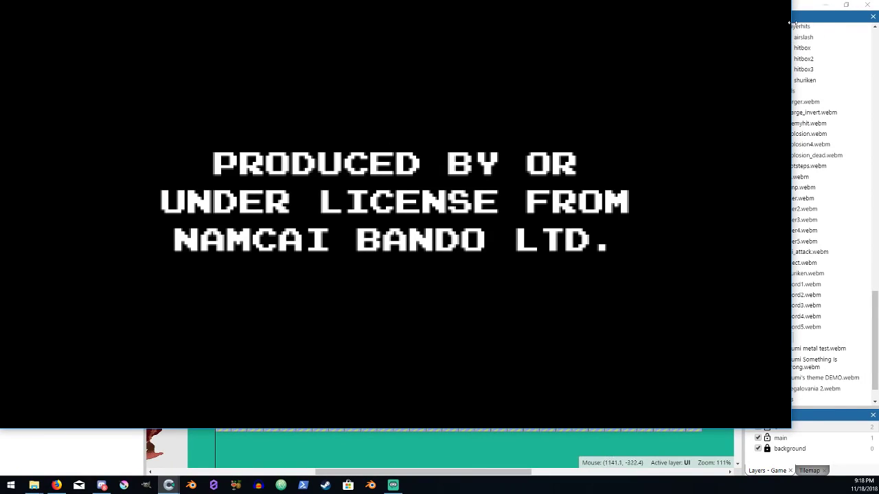
left_click_drag(791, 23, 743, 24)
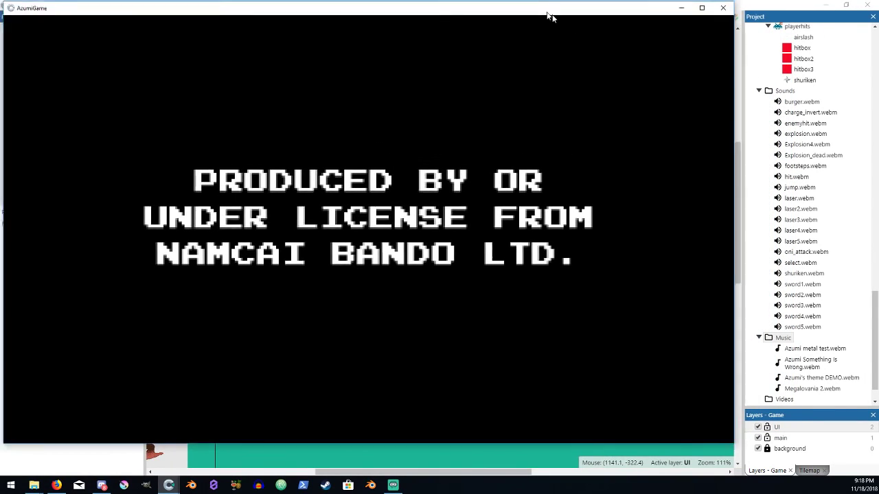
left_click_drag(555, 18, 616, 32)
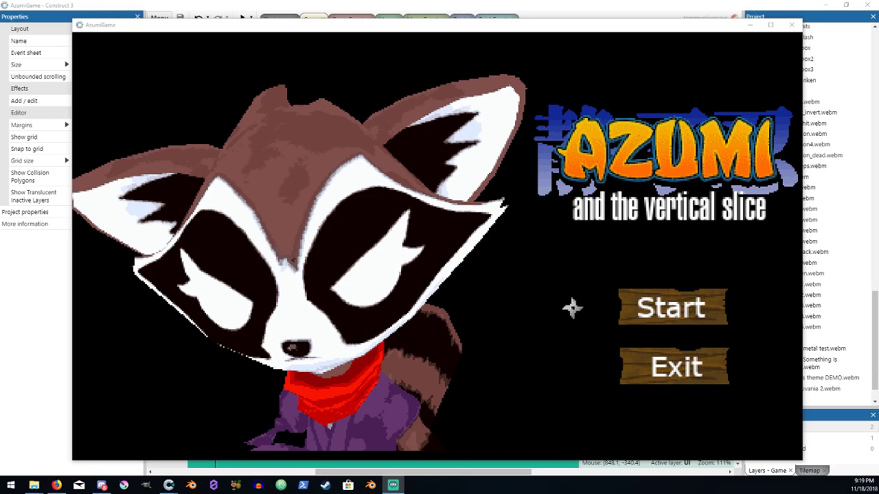
- Start the game, then jump, dash and slash the bush and burger enemies
key("Return")
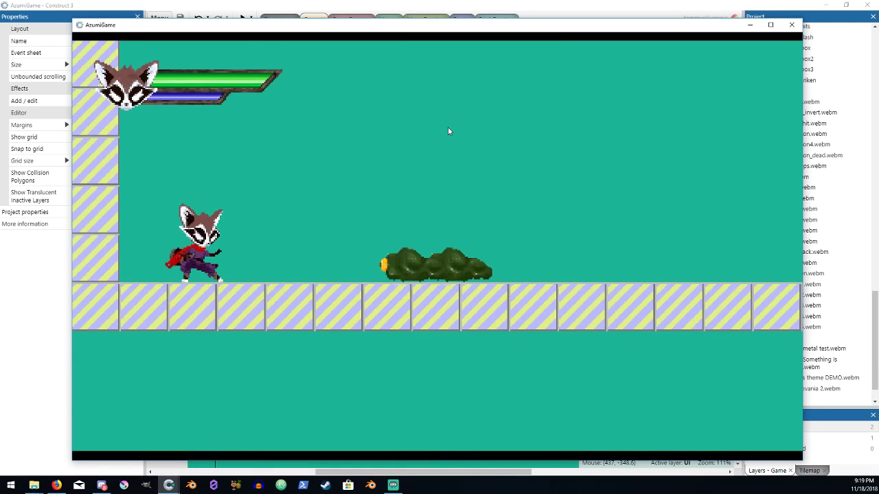
key("Up")
key("Right")
key("Left")
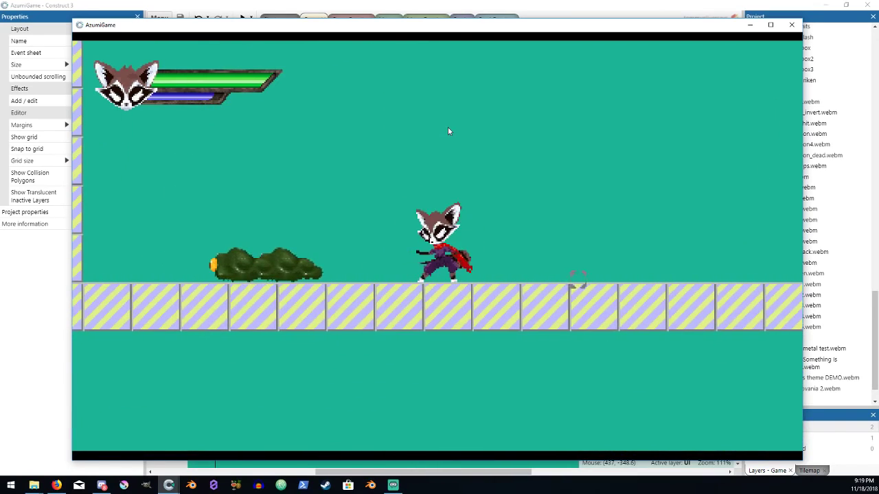
key("Right")
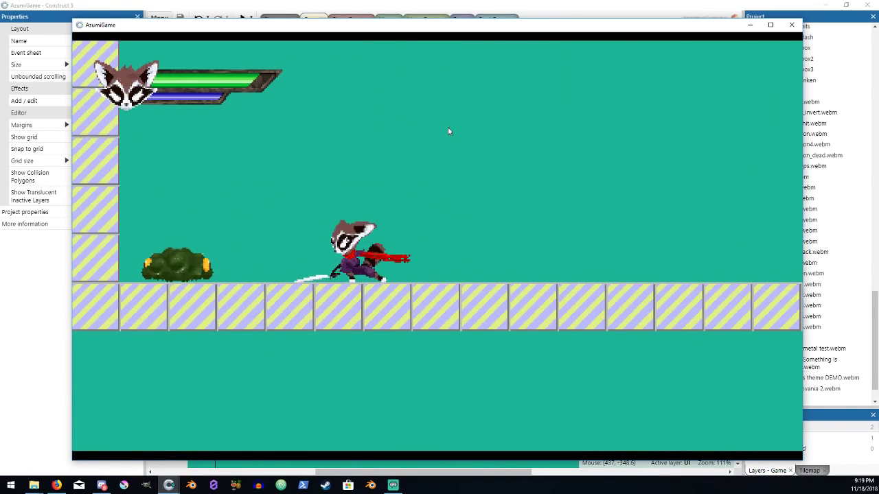
key("Left")
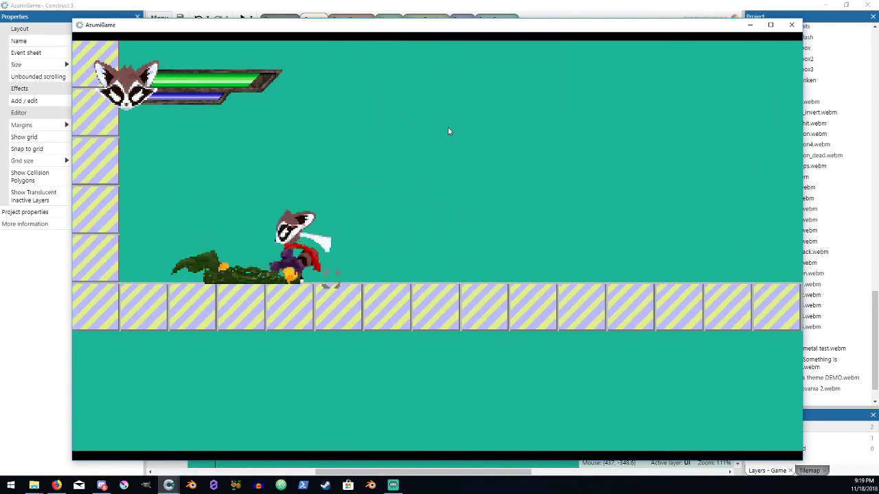
key("Right")
key("Up")
key("Right")
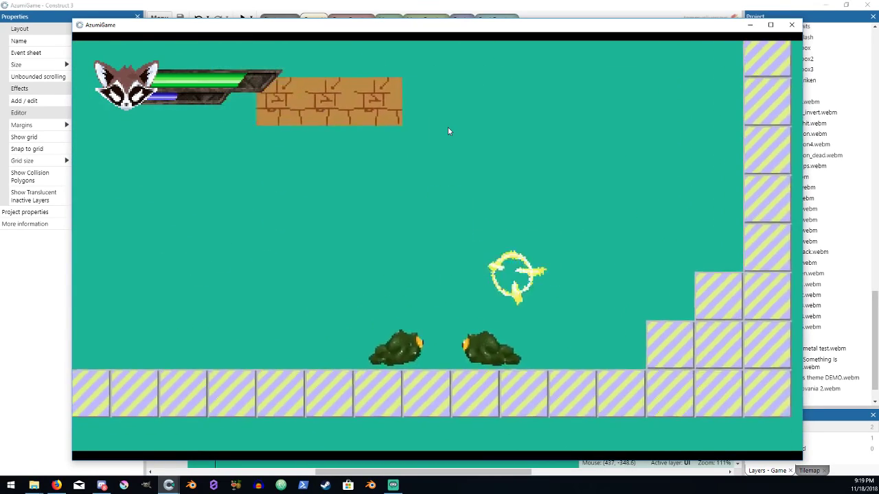
- Jump around the brick platforms, drop through one, and slash the green enemy
key("Up")
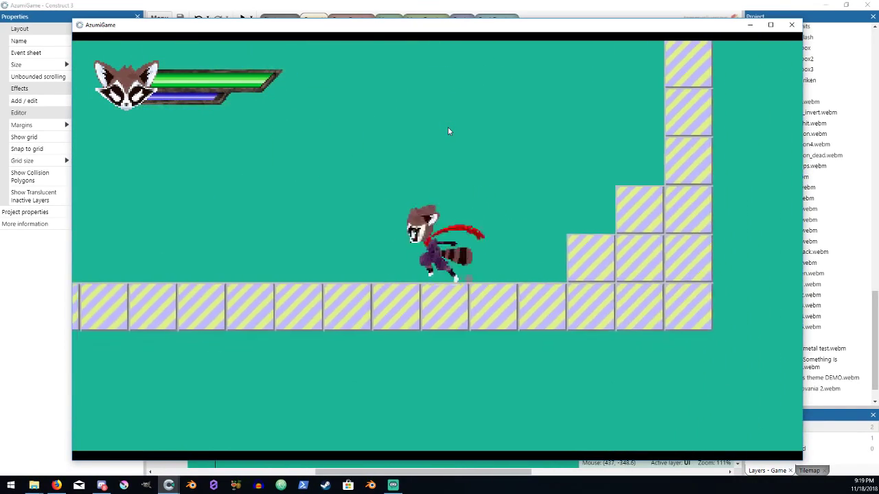
key("Up")
key("Down")
key("Up")
key("Up")
key("Up")
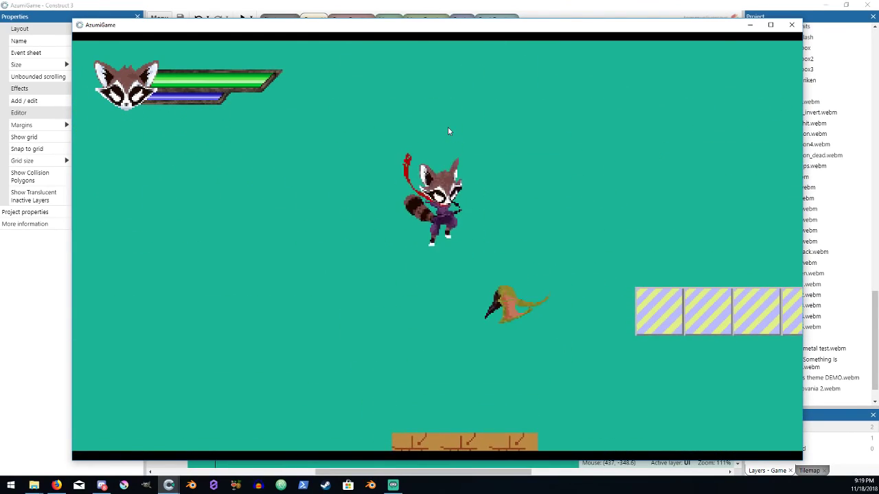
key("Up")
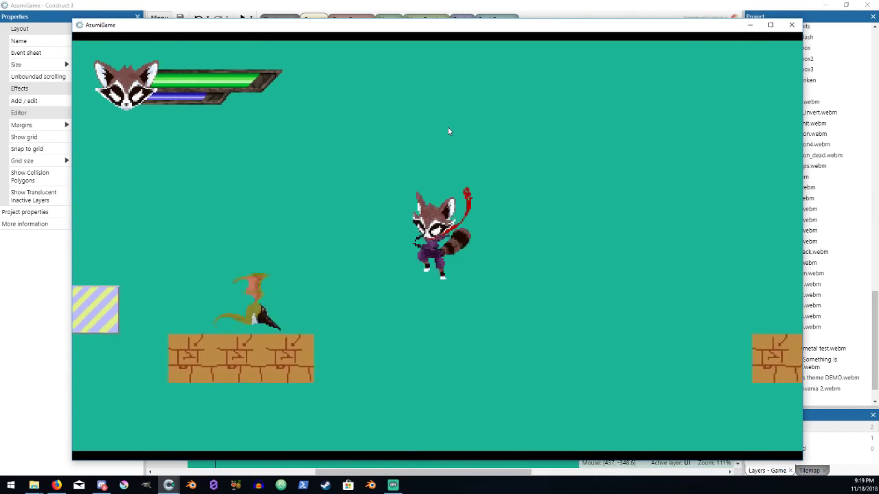
key("Up")
key("x")
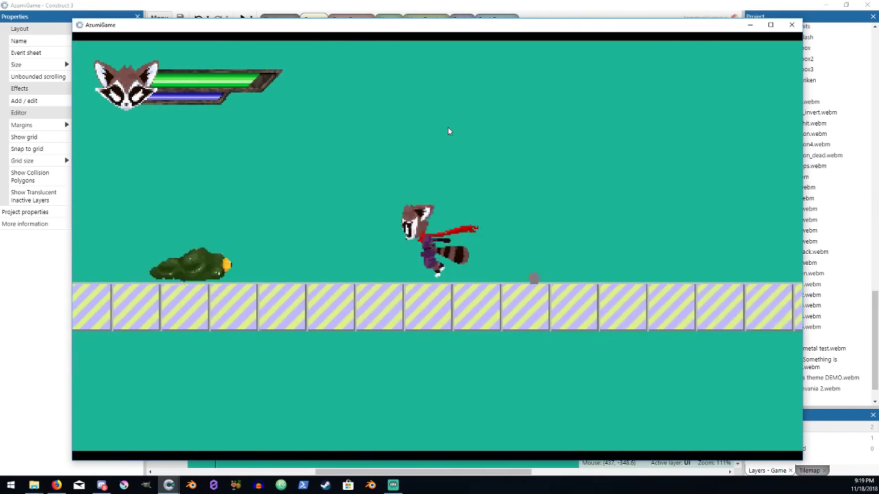
key("x")
key("Left")
key("x")
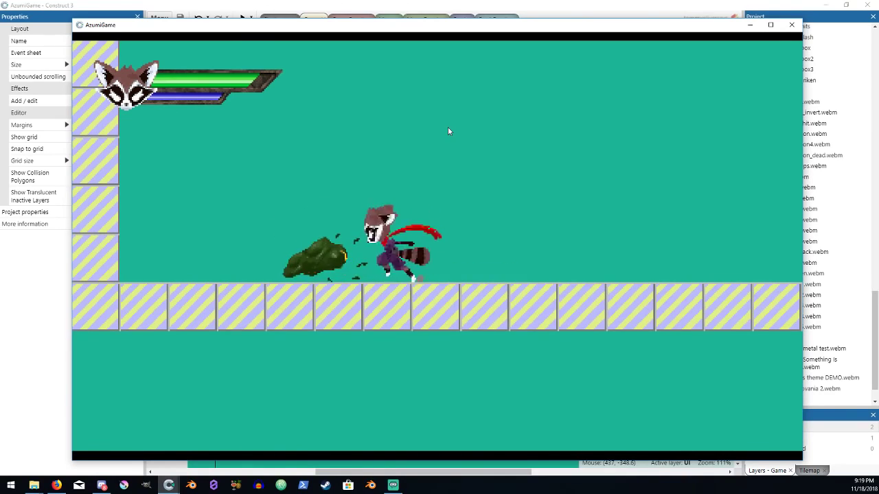
key("Up")
key("x")
- Wall-jump up the left wall, dash onto the bricks, attack the bush enemy and run right
key("Left")
key("Up")
key("Up")
key("Left")
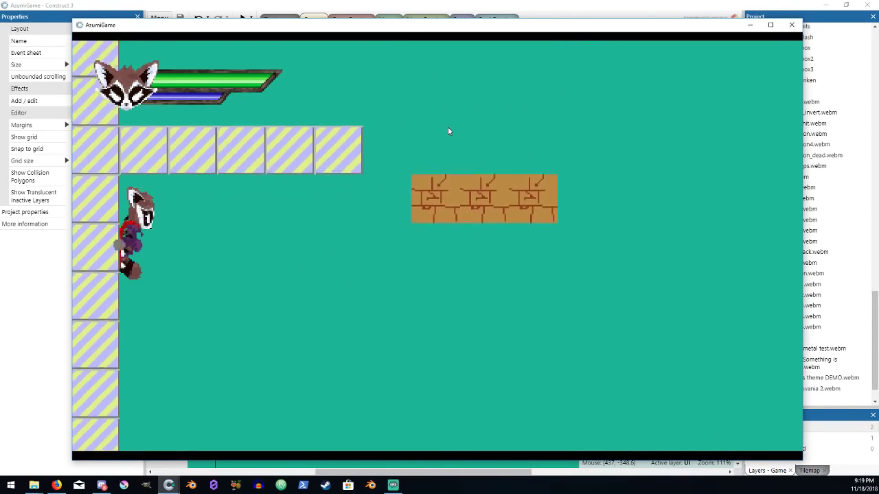
key("Up")
key("Up")
key("Left")
key("Right")
key("Up")
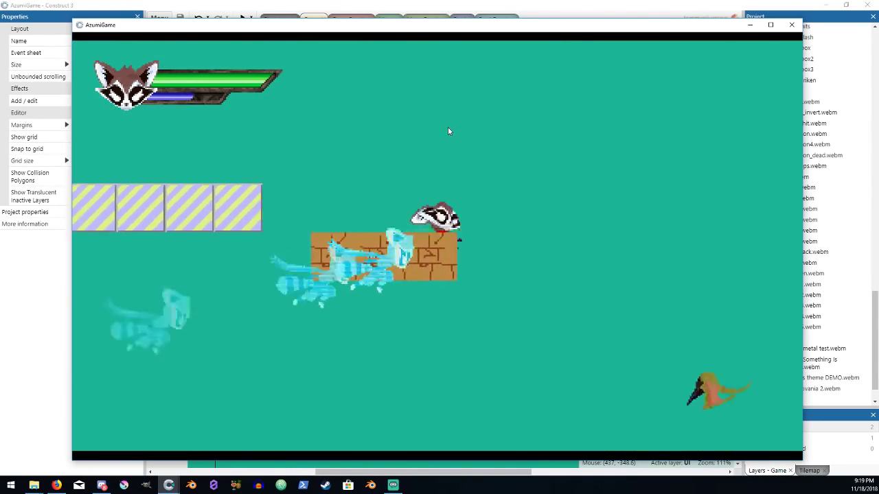
key("Left")
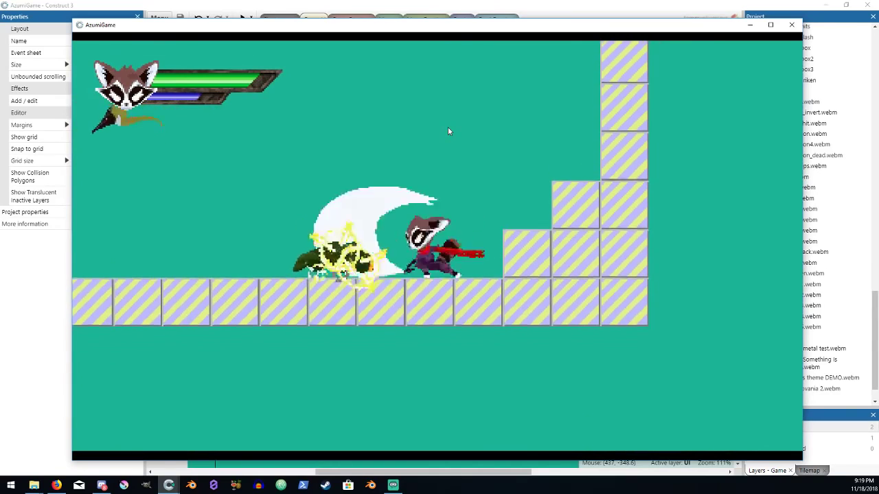
key("Up")
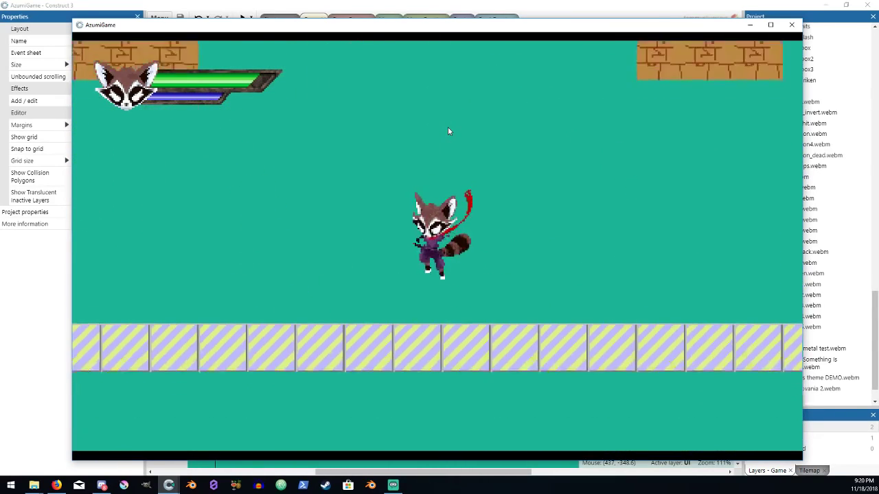
key("Right")
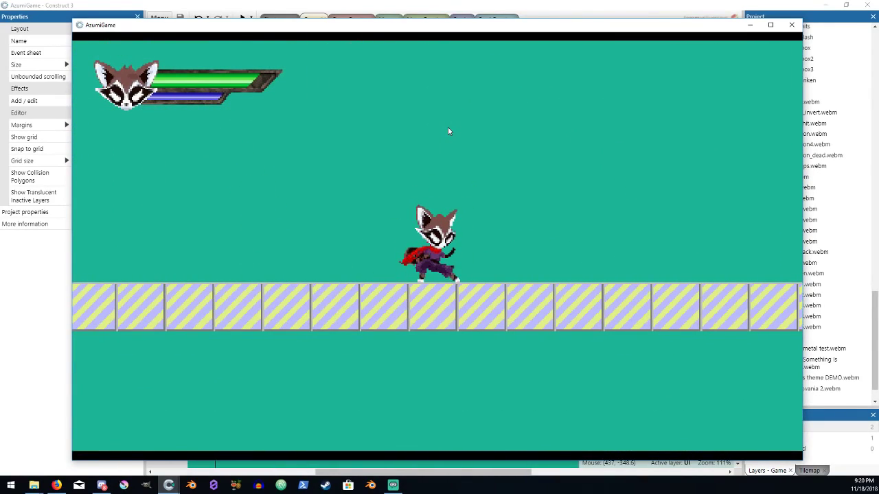
- Close the AzumiGame preview and pan the Game layout view to shift the level
left_click(792, 24)
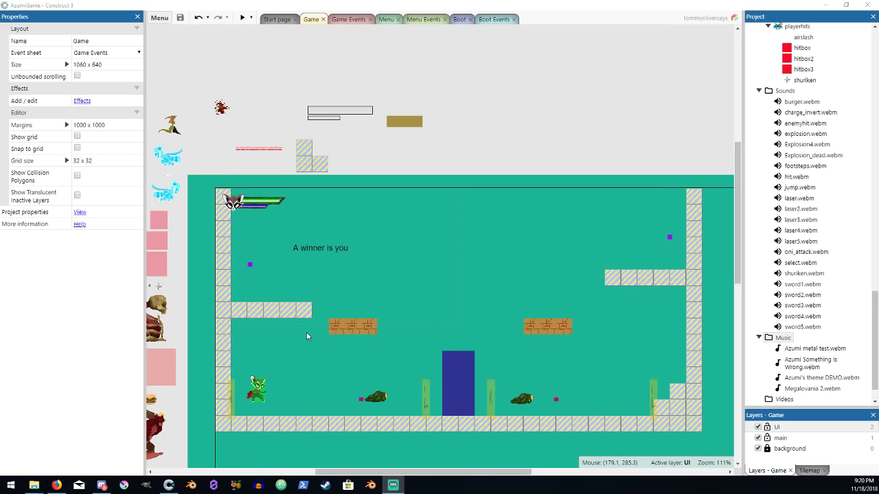
middle_click_drag(327, 345, 351, 292)
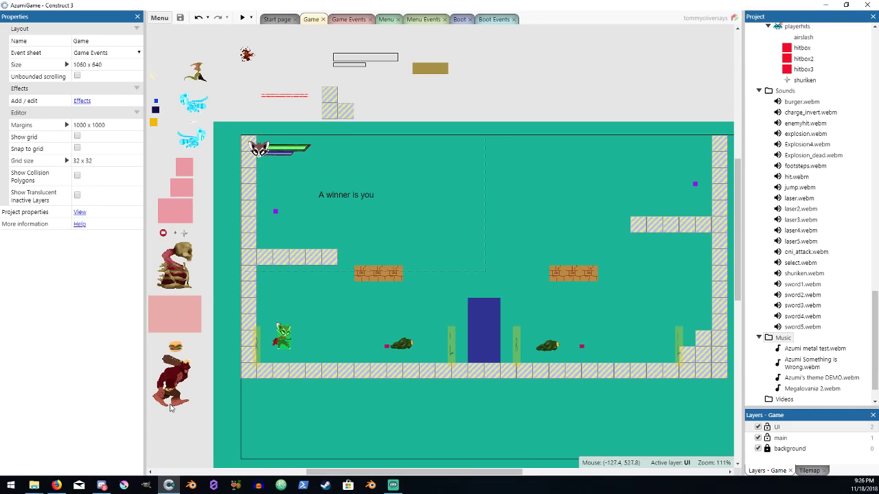
- Select the brute sprite to show HP 7 and its Platform settings, gravity 1500 and max fall speed 1000
left_click(180, 379)
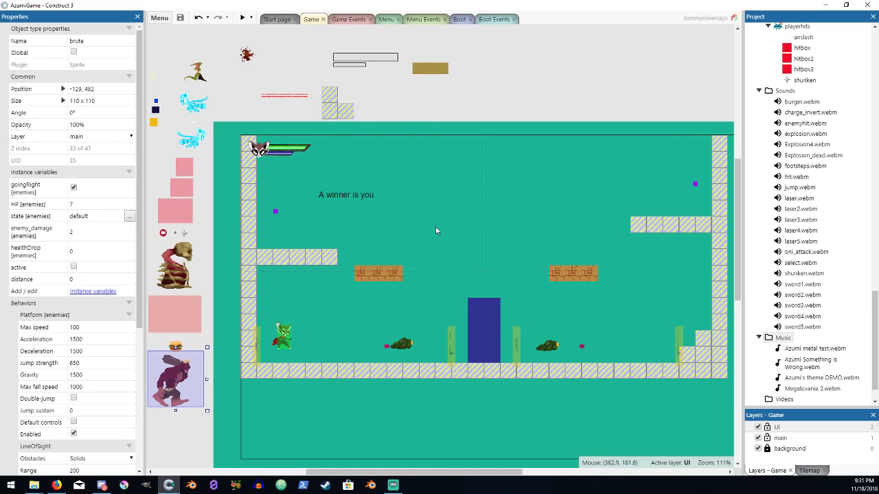
middle_click_drag(429, 232, 410, 229)
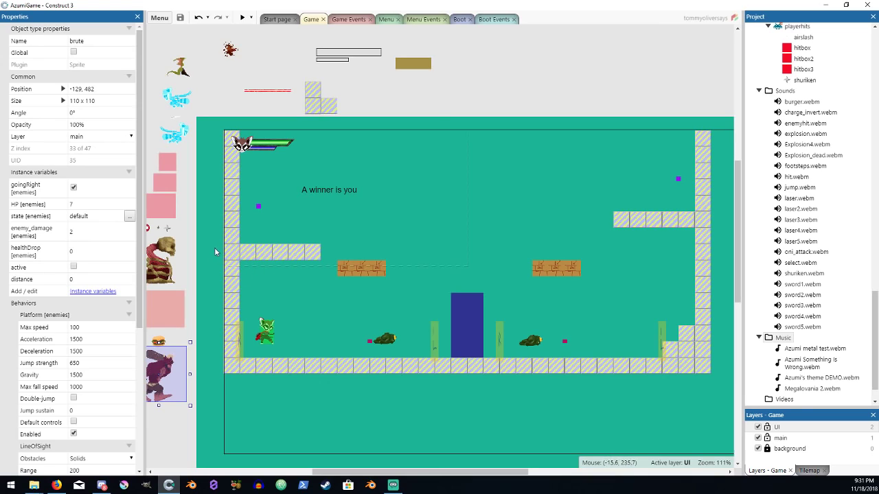
middle_click_drag(227, 268, 240, 269)
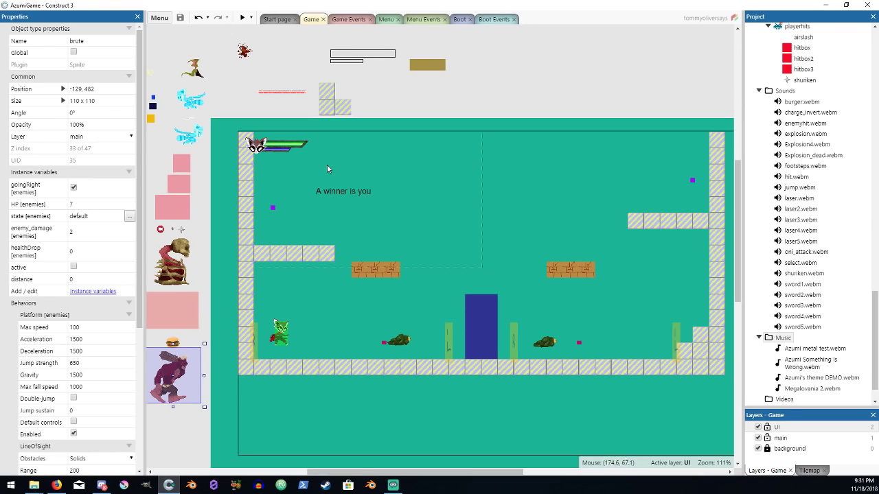
middle_click_drag(255, 255, 337, 224)
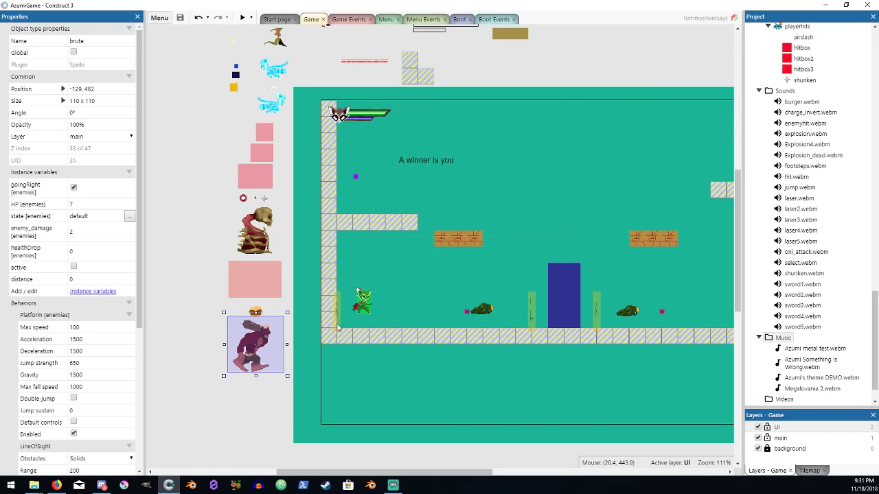
middle_click_drag(405, 250, 298, 309)
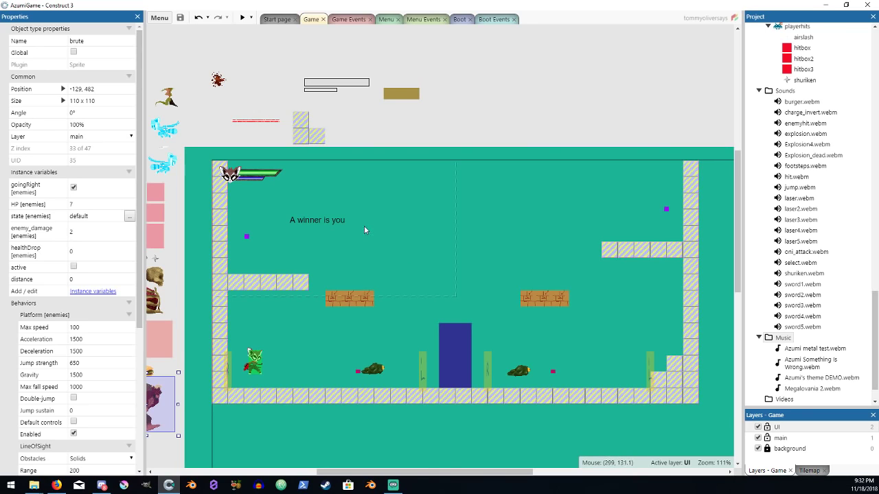
middle_click_drag(354, 224, 395, 199)
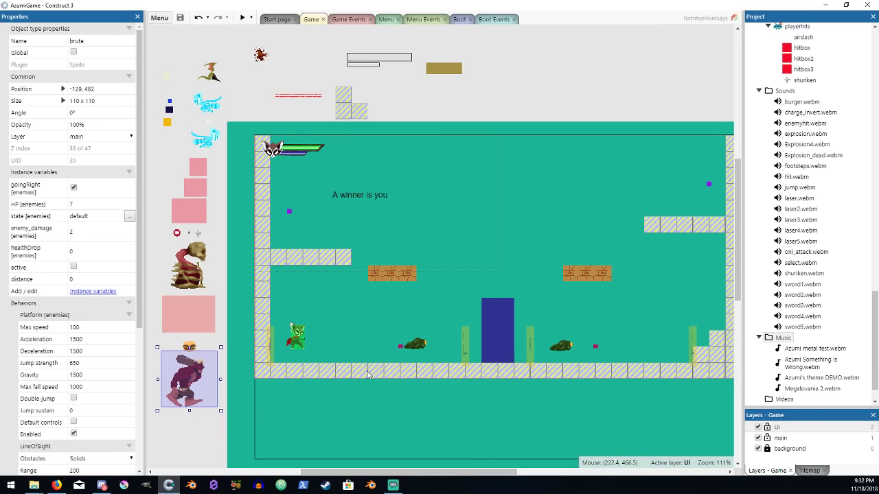
left_click(198, 430)
left_click(194, 391)
left_click(203, 420)
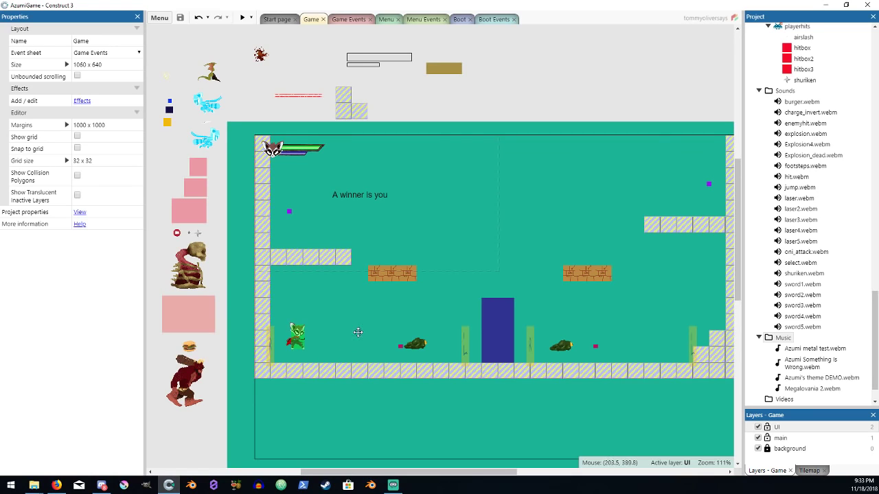
middle_click_drag(356, 333, 334, 350)
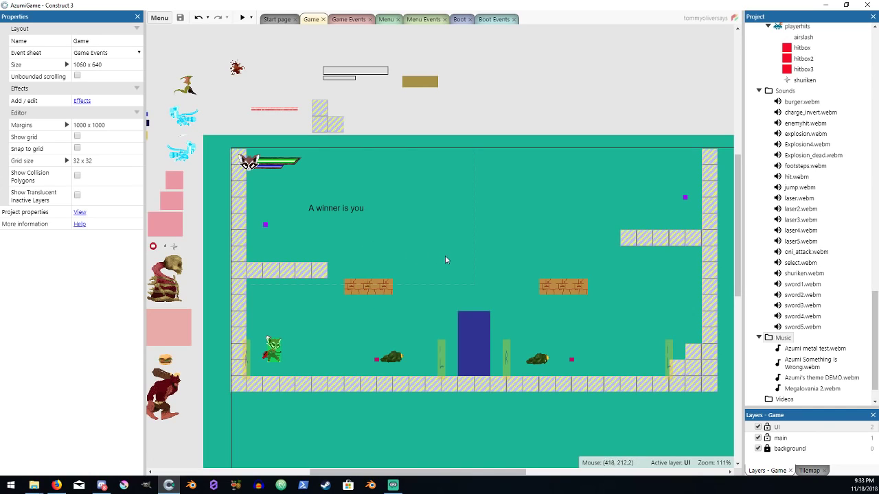
middle_click_drag(445, 255, 405, 229)
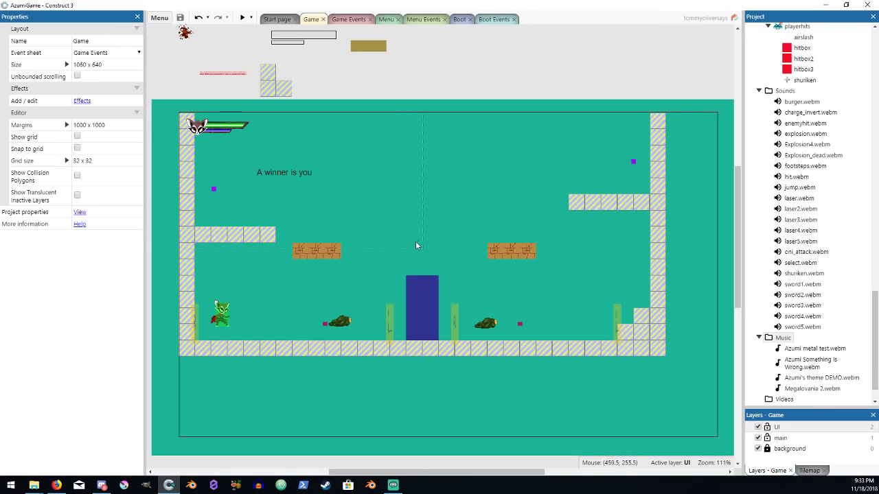
middle_click_drag(308, 267, 336, 271)
scroll(281, 276, "down", 1)
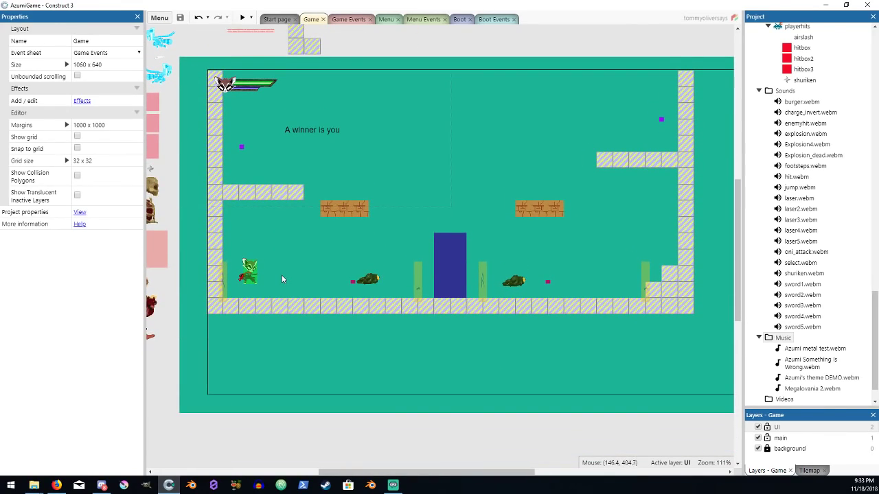
scroll(281, 274, "up", 1)
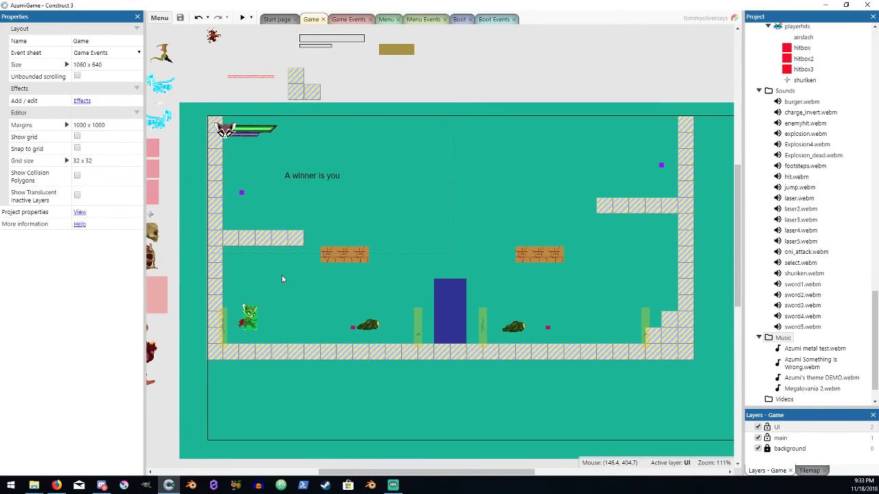